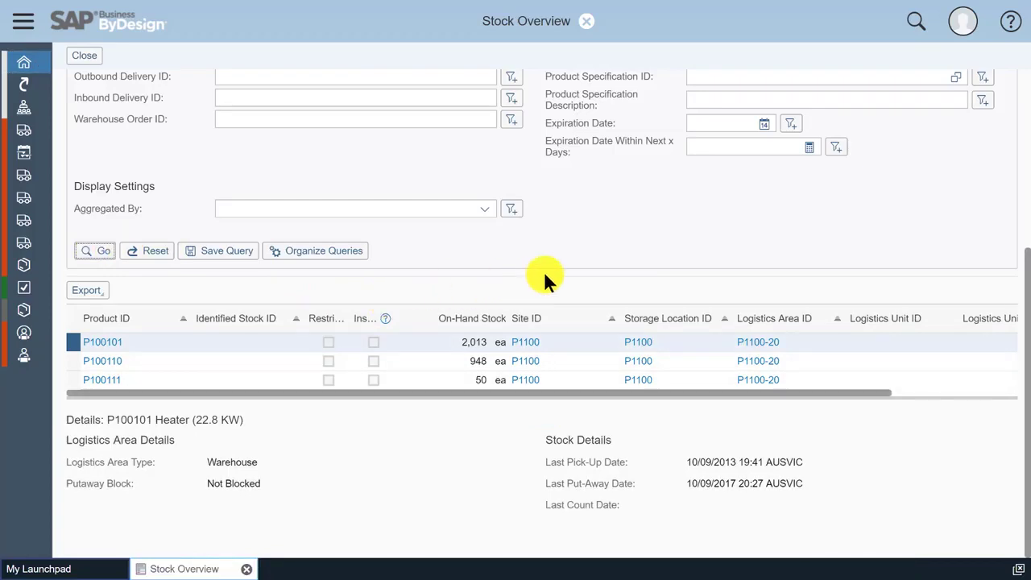
Step: Start a new product count and set its storage location to P1100 (Almika Heating Sydney)
left_click(269, 376, "shift")
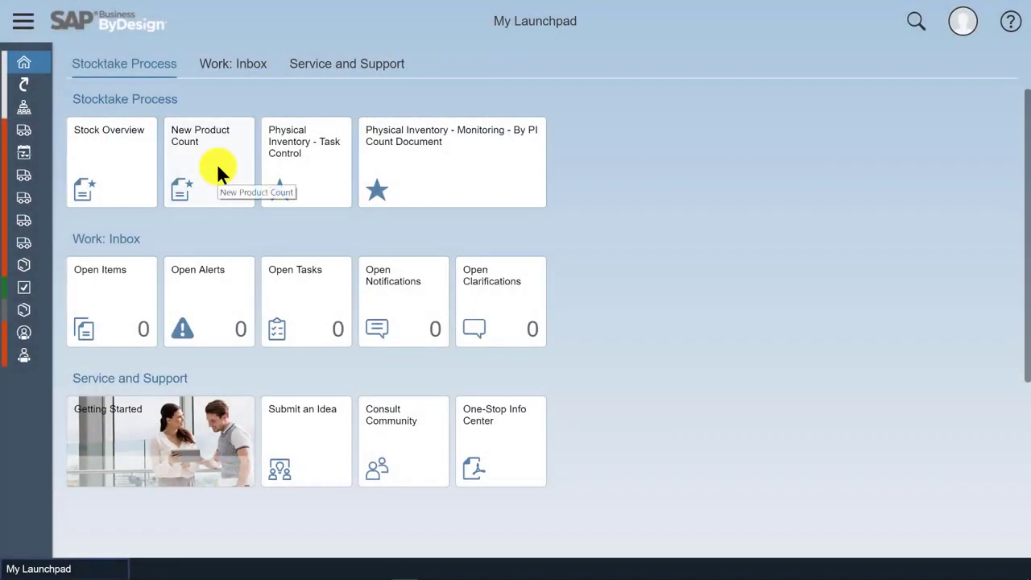
left_click(217, 163)
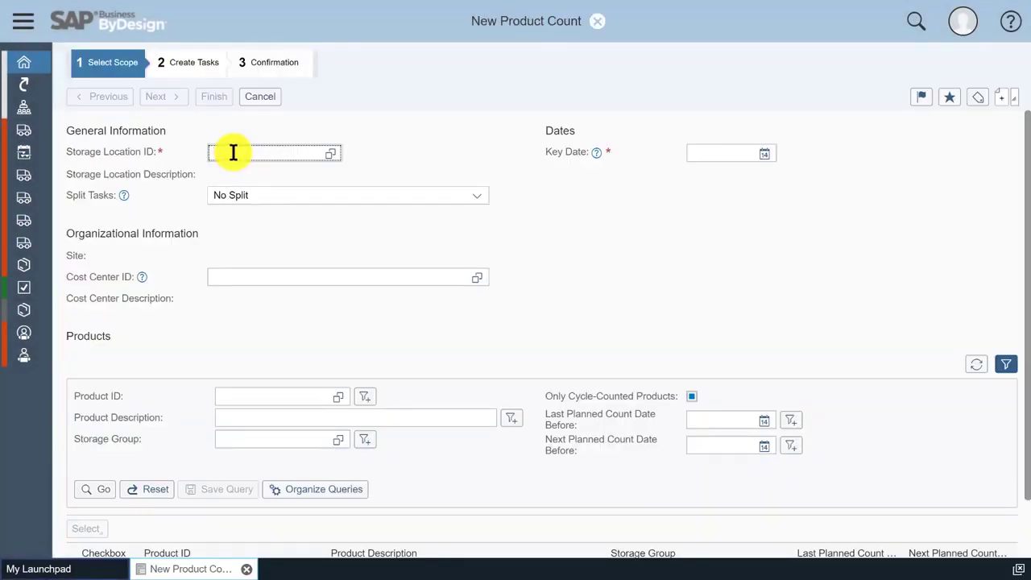
type("I")
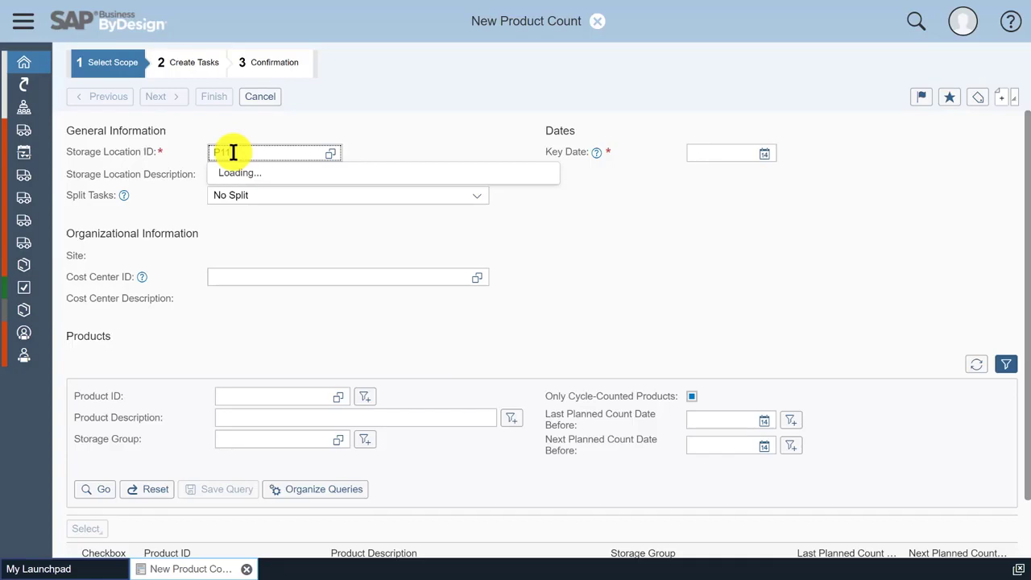
type("11")
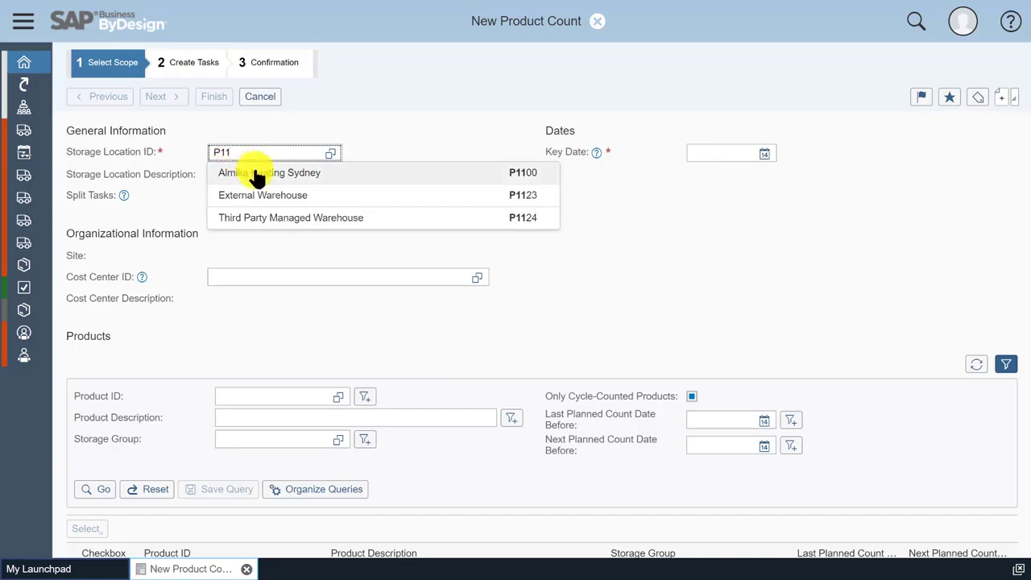
left_click(254, 173)
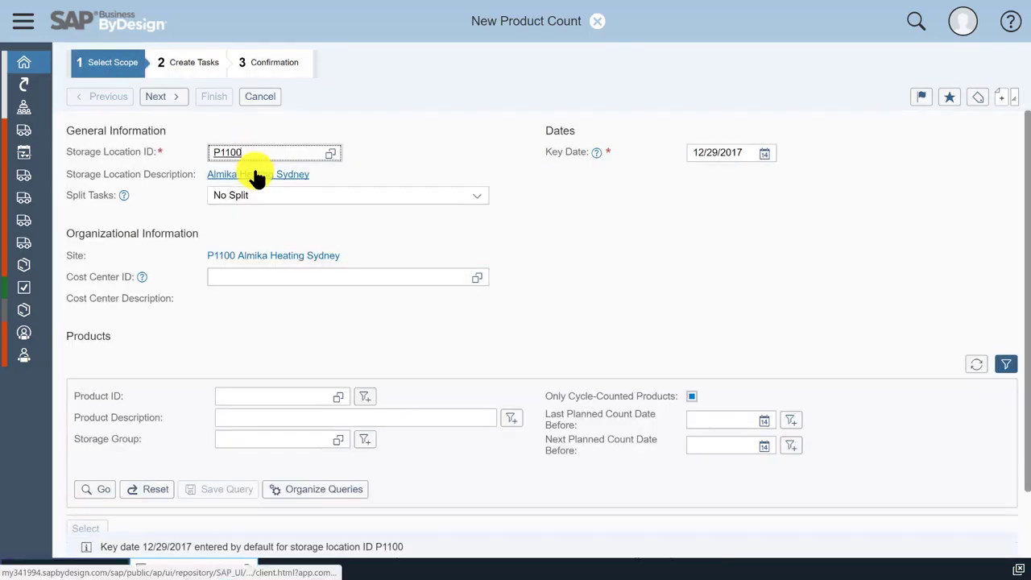
Step: Filter the products to be counted by product IDs P100101, P100110 and P100111 and run the query
left_click(242, 399)
type("P10")
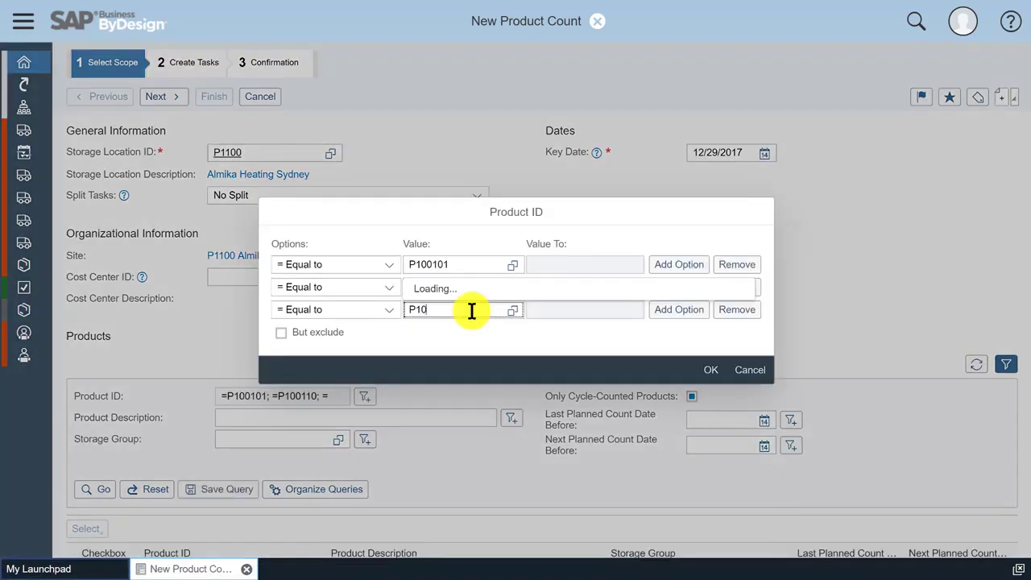
type("0111")
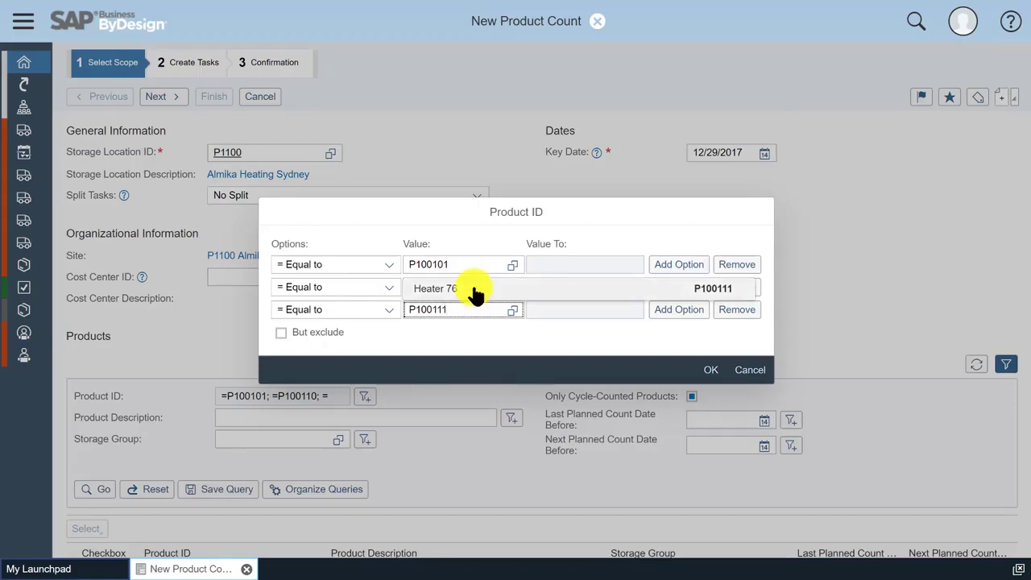
left_click(473, 288)
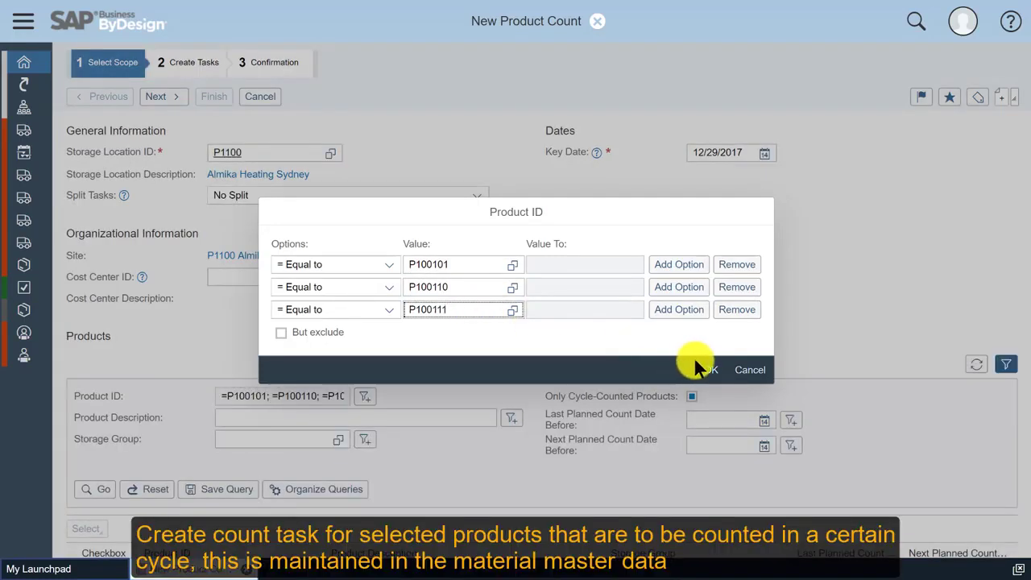
left_click(711, 369)
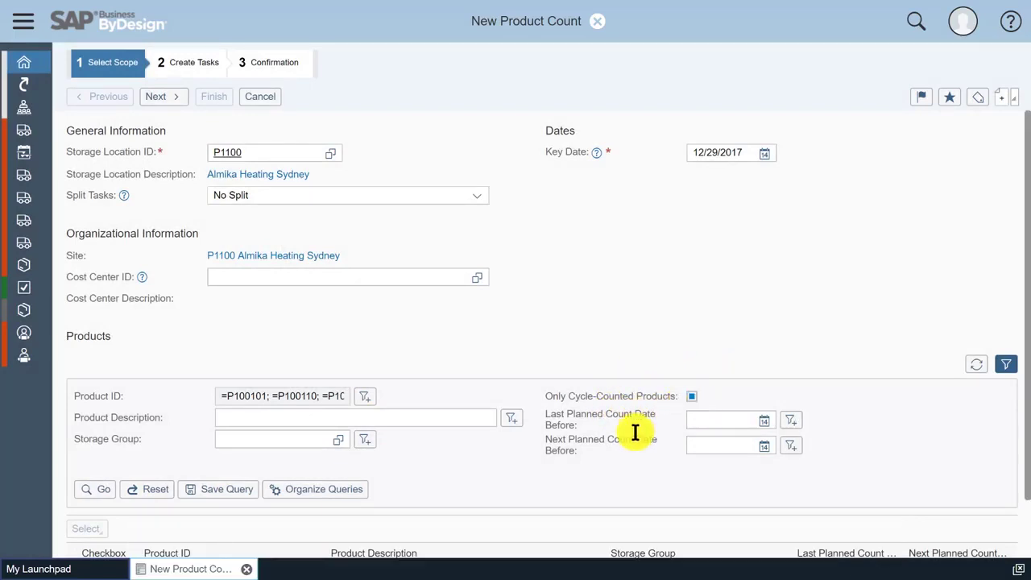
scroll(519, 475, "down", 2)
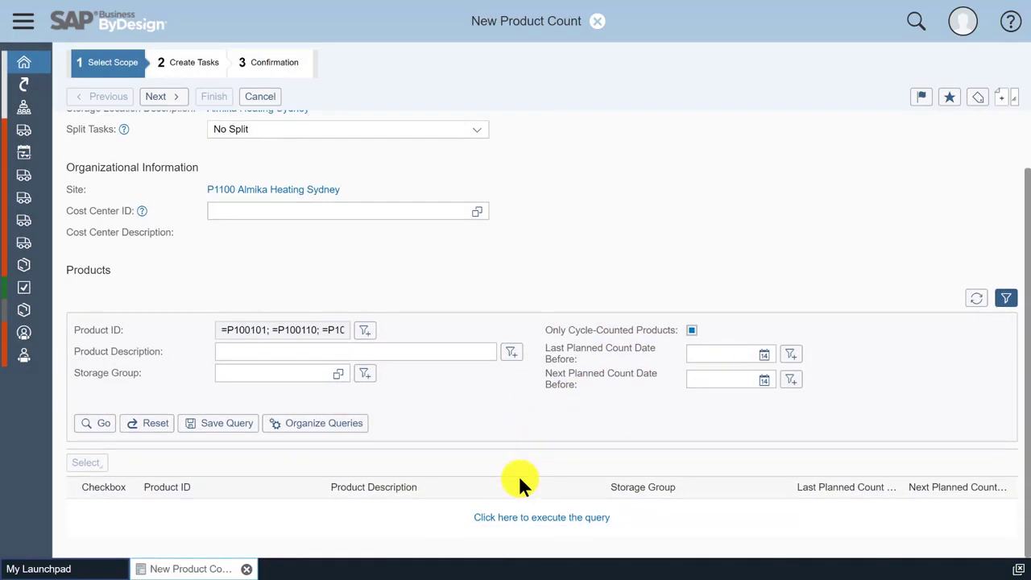
left_click(95, 424)
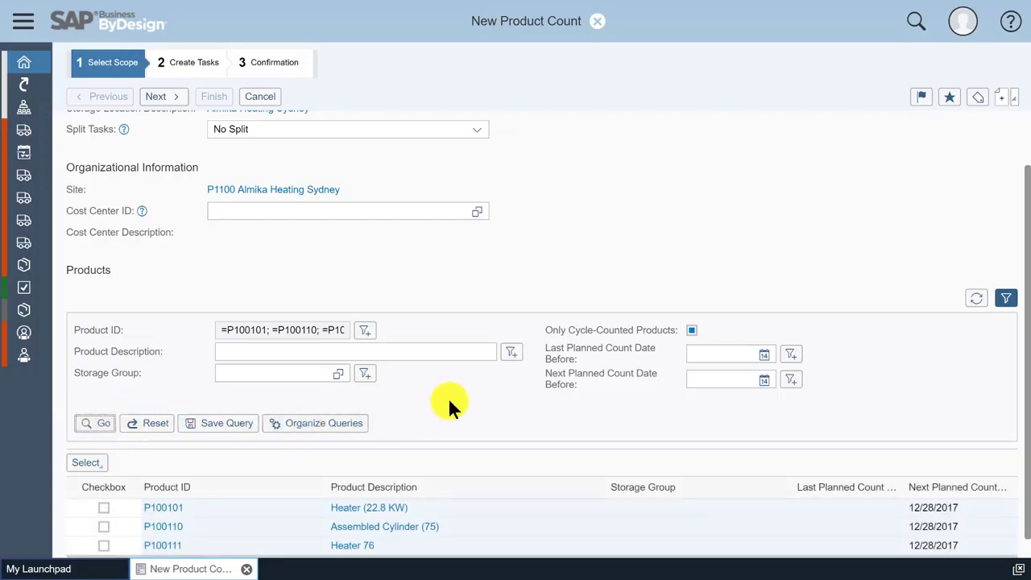
Step: Select products P100101, P100110 and P100111 for the count
scroll(448, 400, "down", 1)
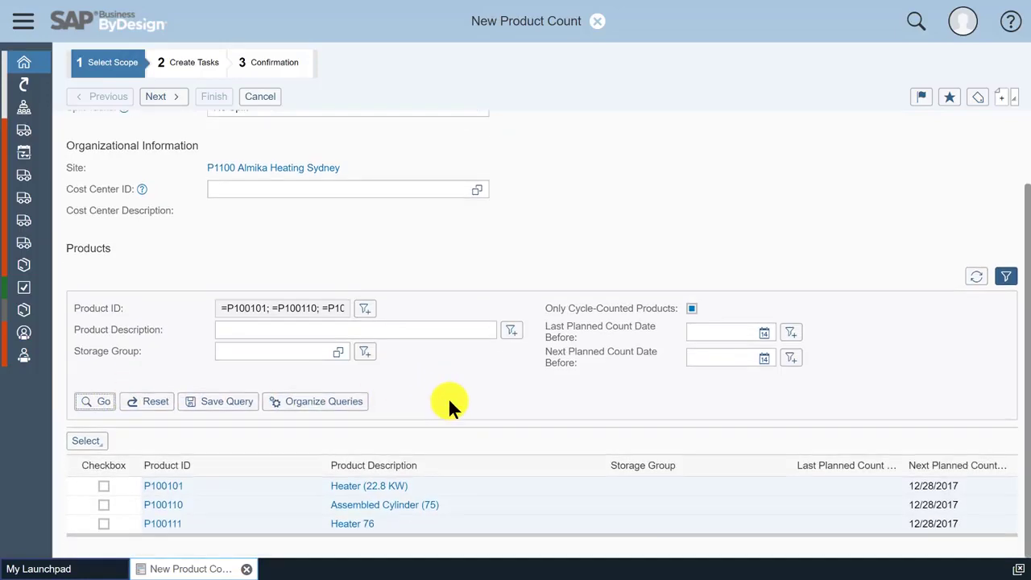
left_click(104, 485)
left_click(101, 504)
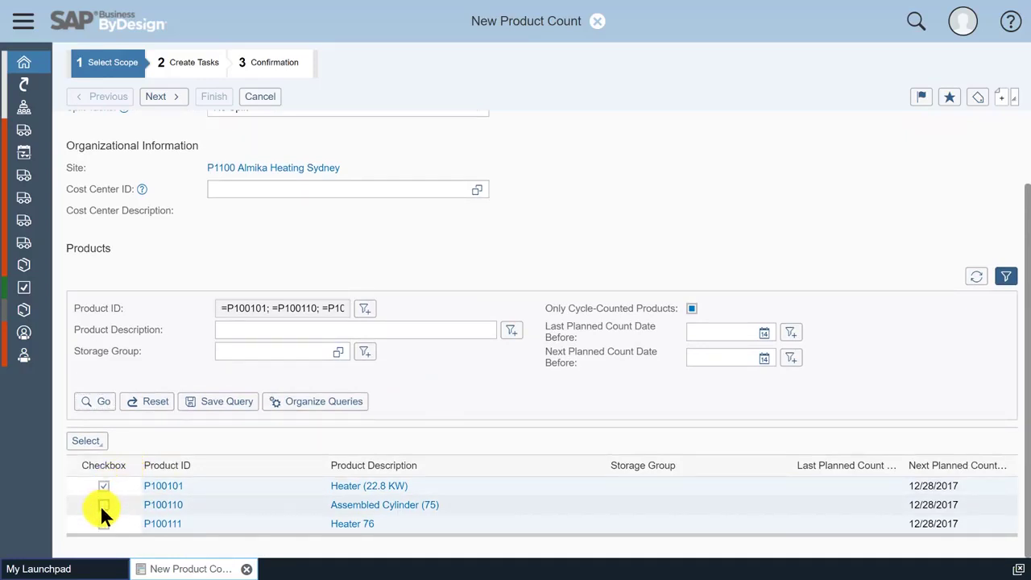
left_click(103, 523)
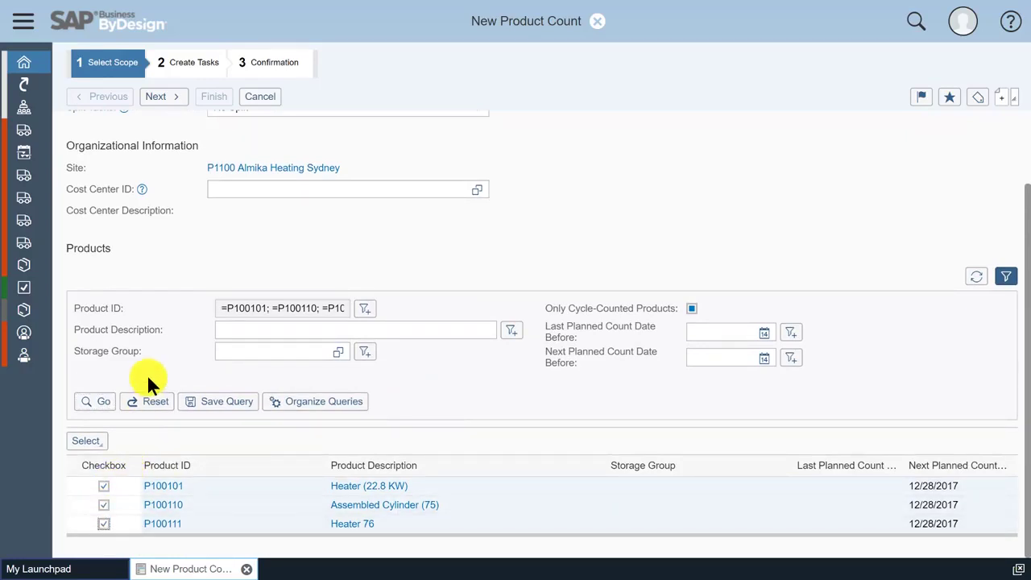
Step: Proceed to task creation, exclude the line item in logistics area P1100-30-10, and finish the product count
left_click(165, 98)
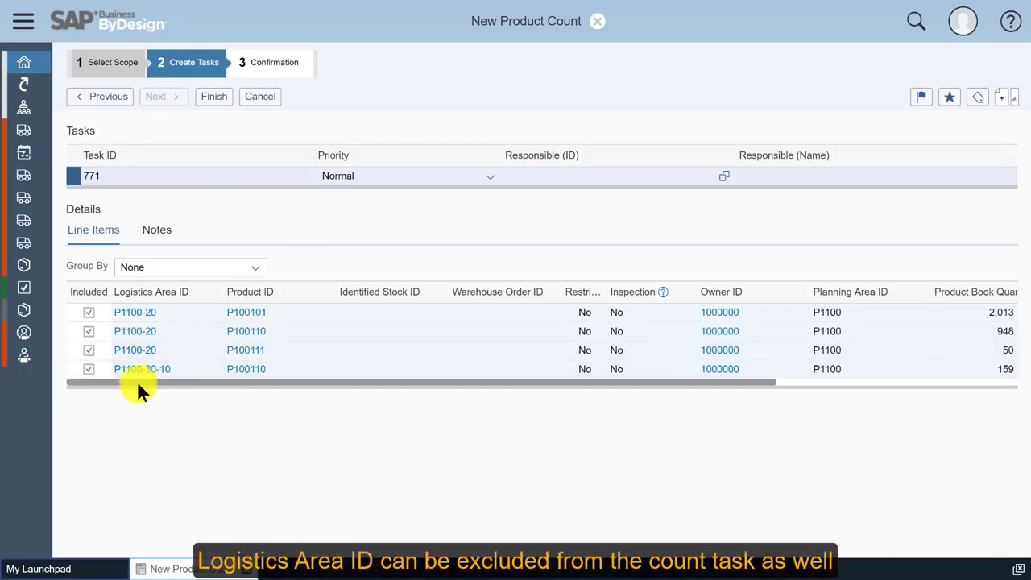
left_click(87, 368)
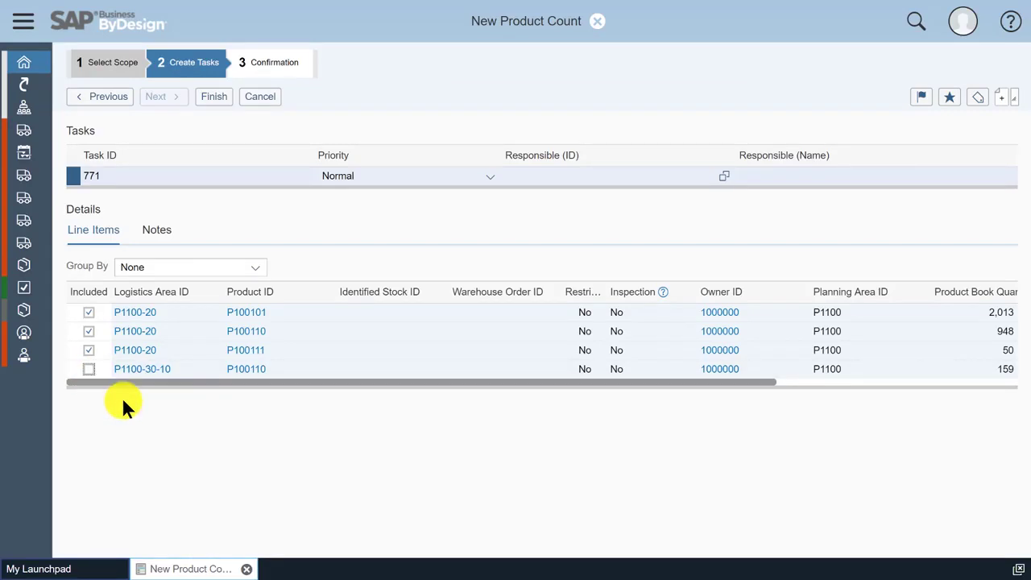
left_click(218, 98)
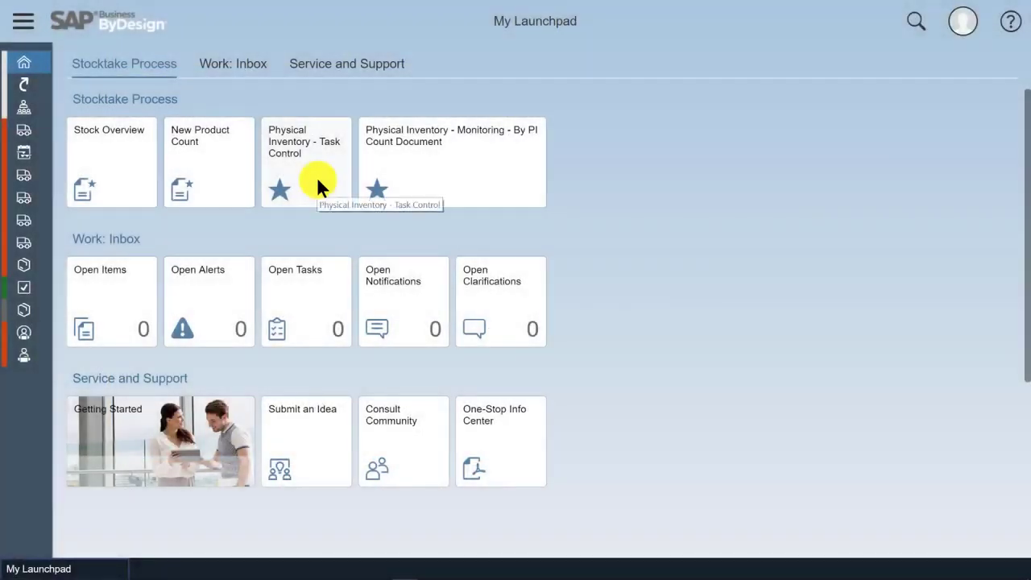
Step: Review the execution details of the unstarted count task in physical inventory task control and open its confirmation
left_click(316, 179)
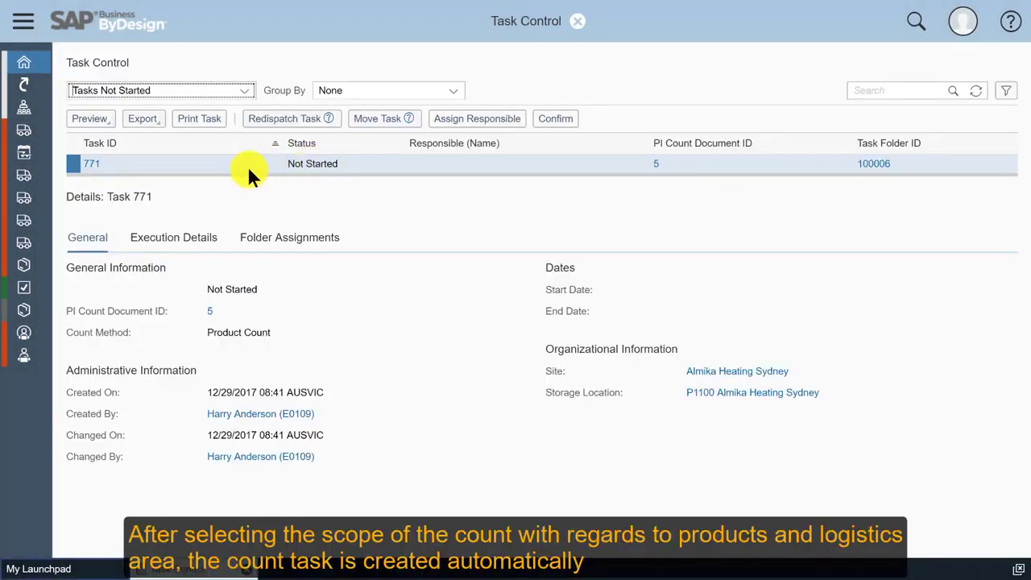
left_click(191, 240)
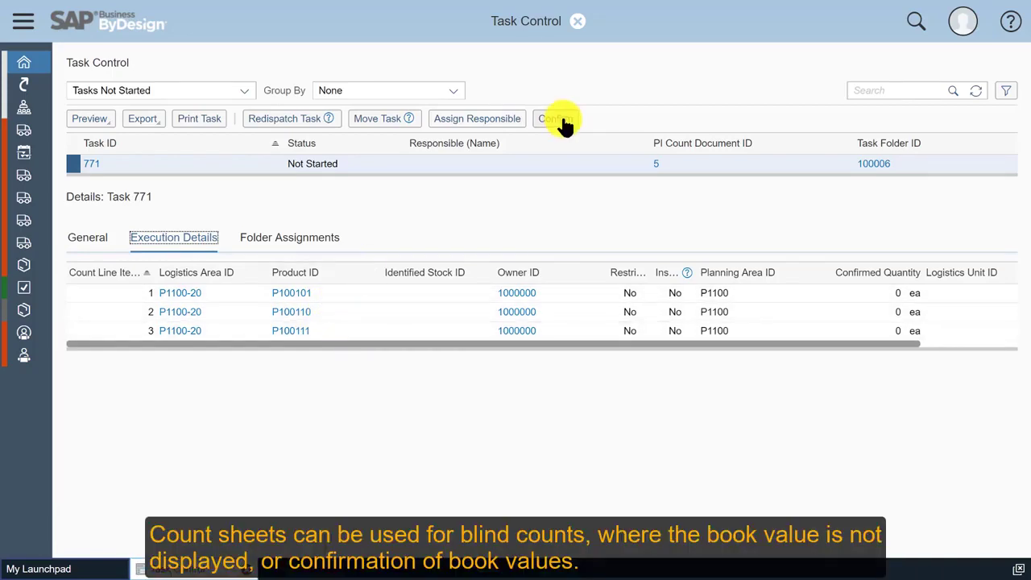
left_click(560, 119)
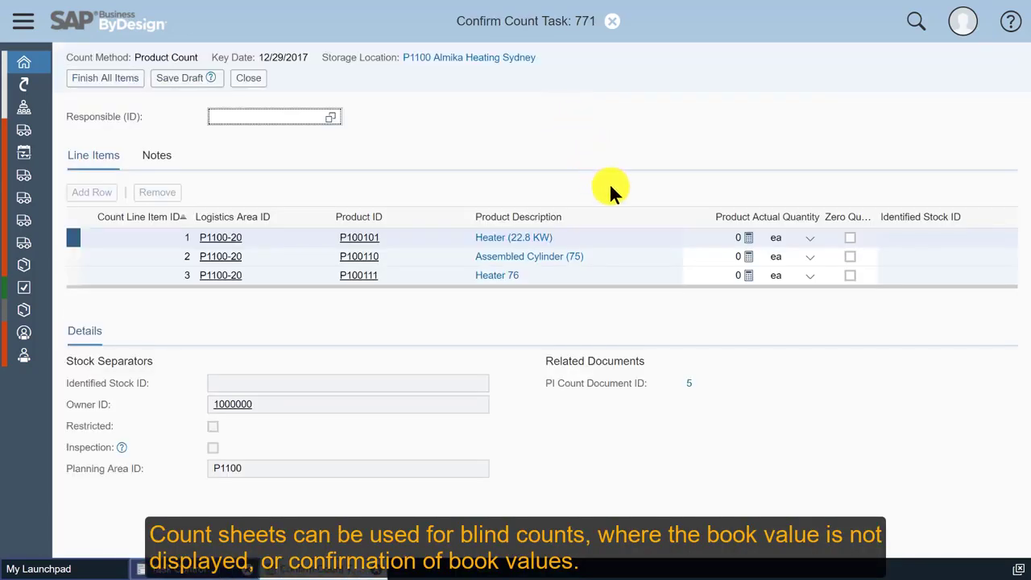
Step: Enter actual quantities of 2,010 for P100101, 950 for P100110 and 48 for P100111, and finish all items
left_click(726, 237)
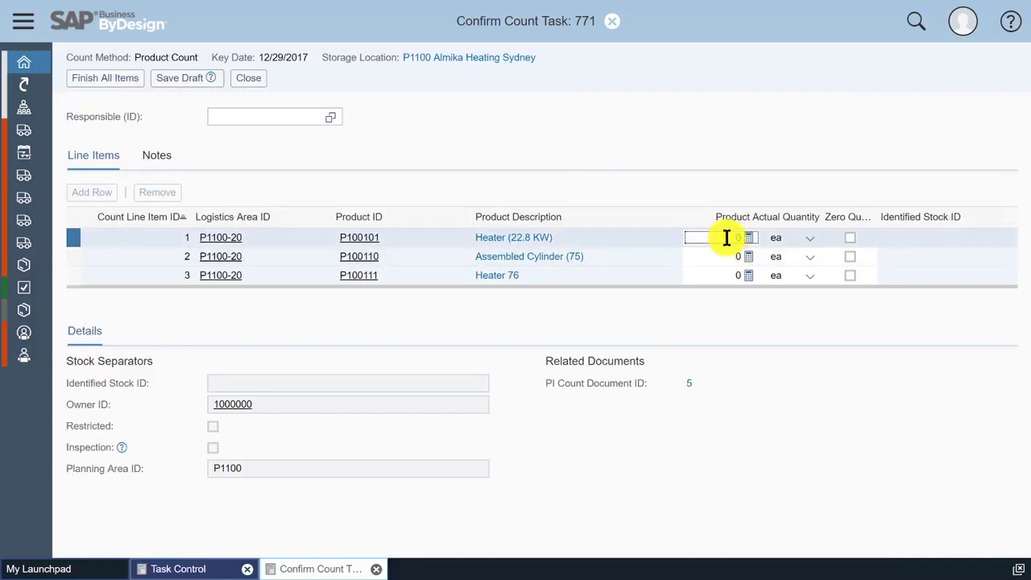
type("200")
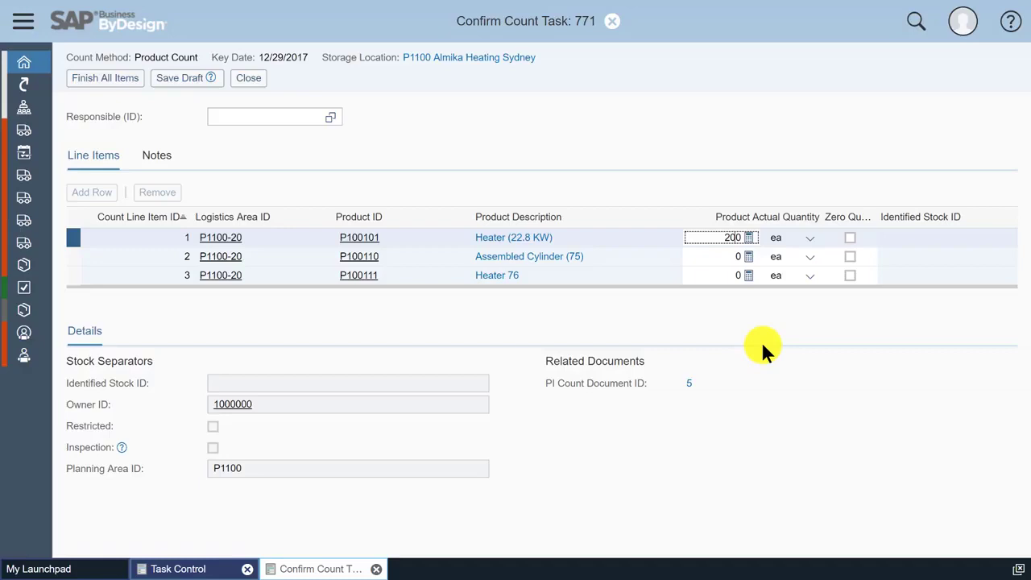
key("BackSpace")
type("10")
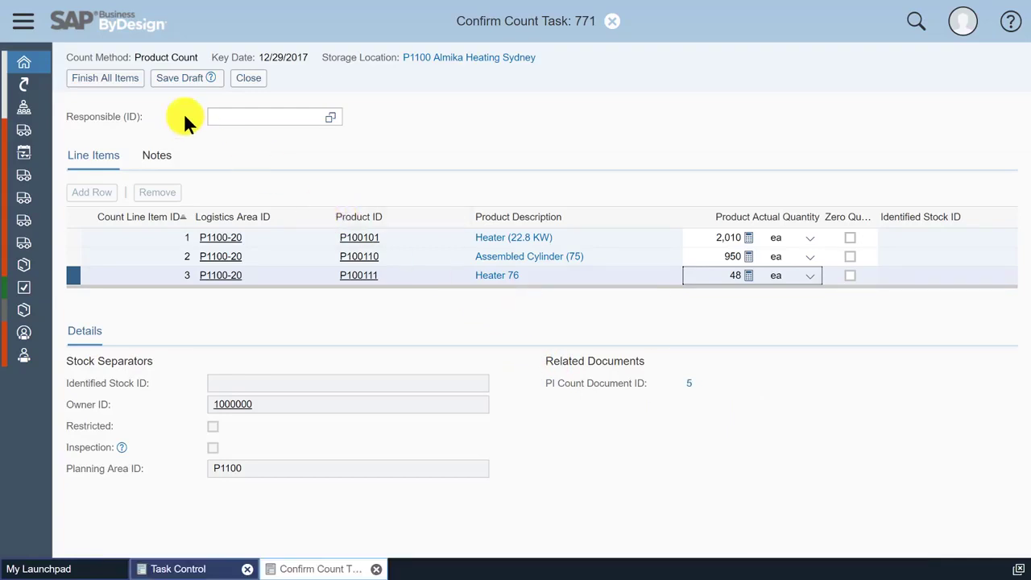
left_click(120, 81)
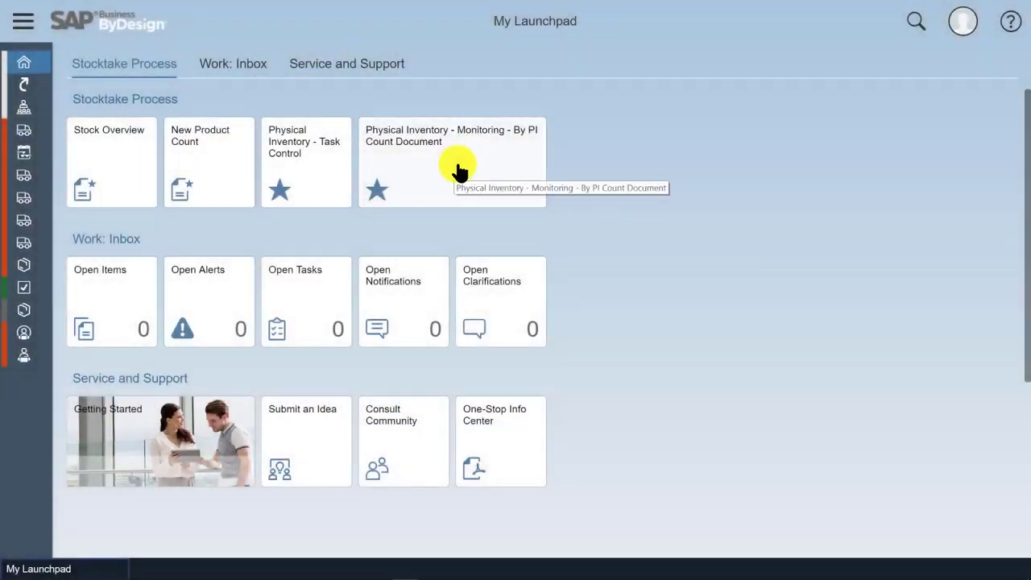
Step: Open the in-process PI count document 5 for editing from physical inventory monitoring and approve all its count items
left_click(456, 169)
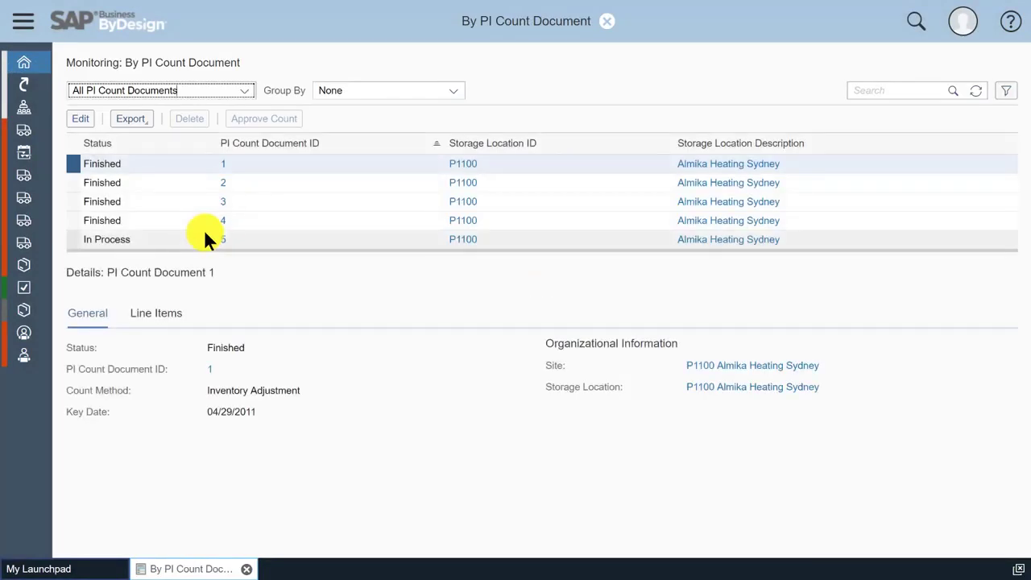
left_click(302, 236)
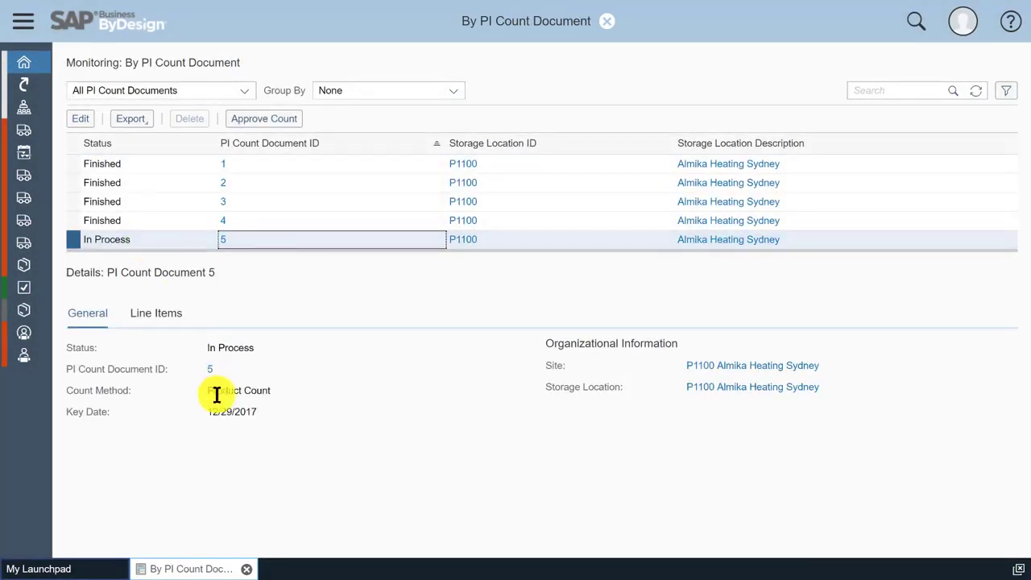
left_click(80, 119)
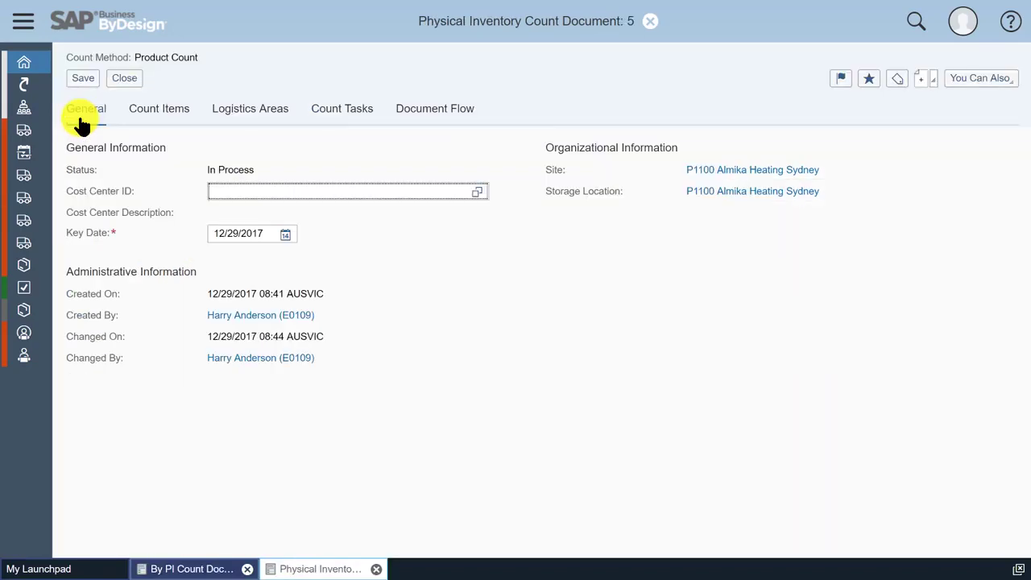
left_click(157, 116)
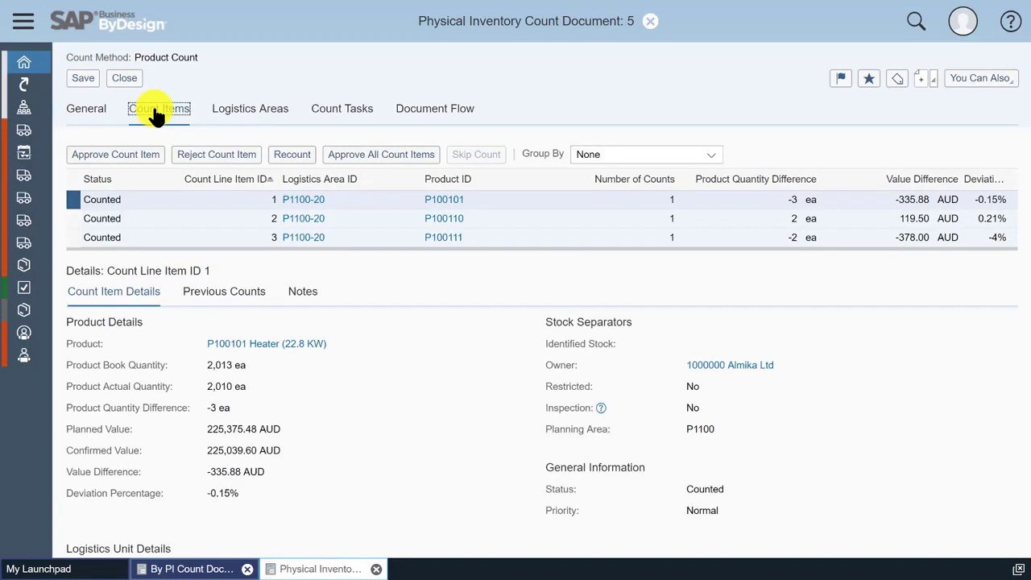
left_click(399, 162)
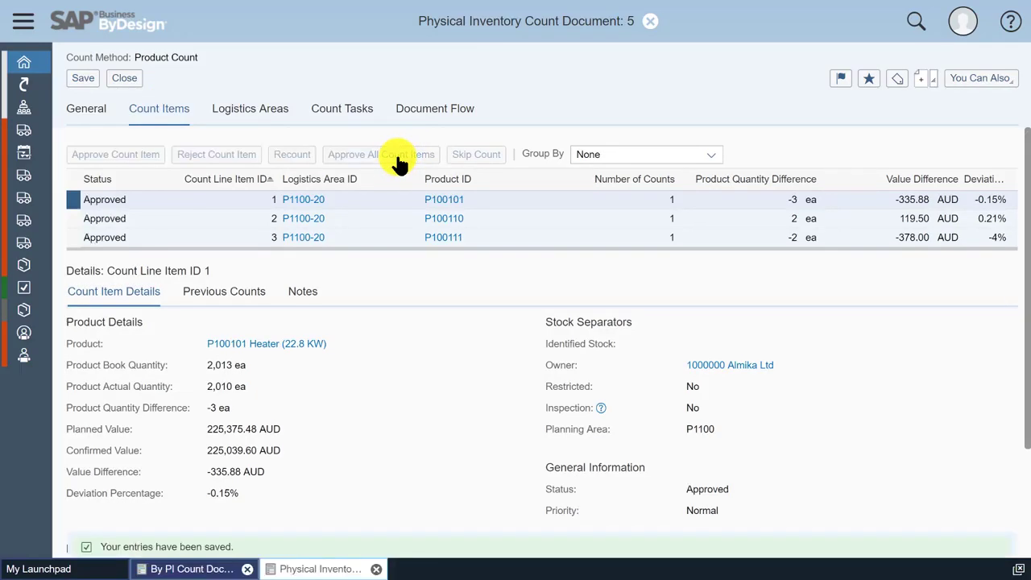
Step: Refresh the count document's document flow and review the journal entry behind the goods and activity confirmation, closing it when done
left_click(429, 115)
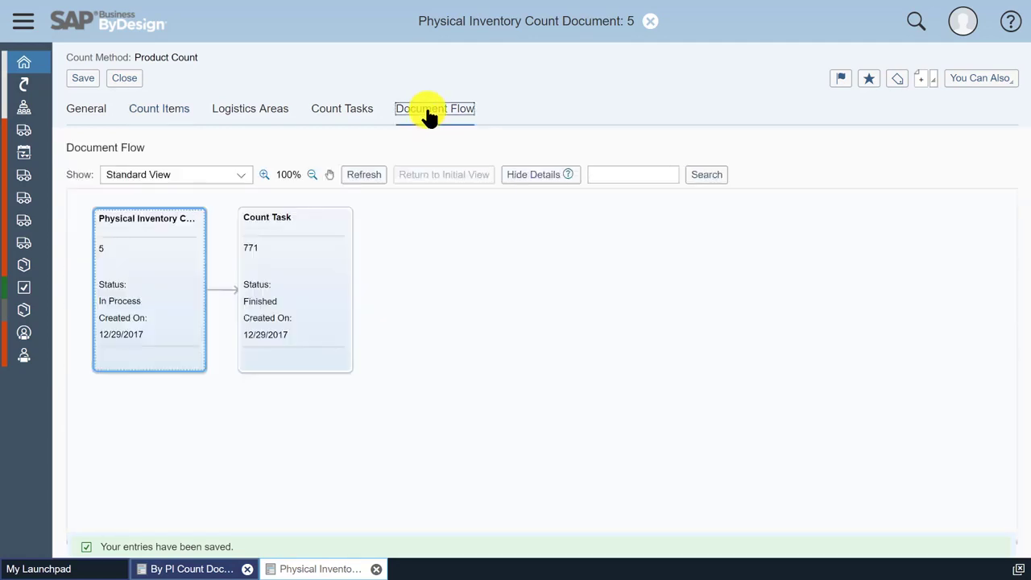
left_click(368, 177)
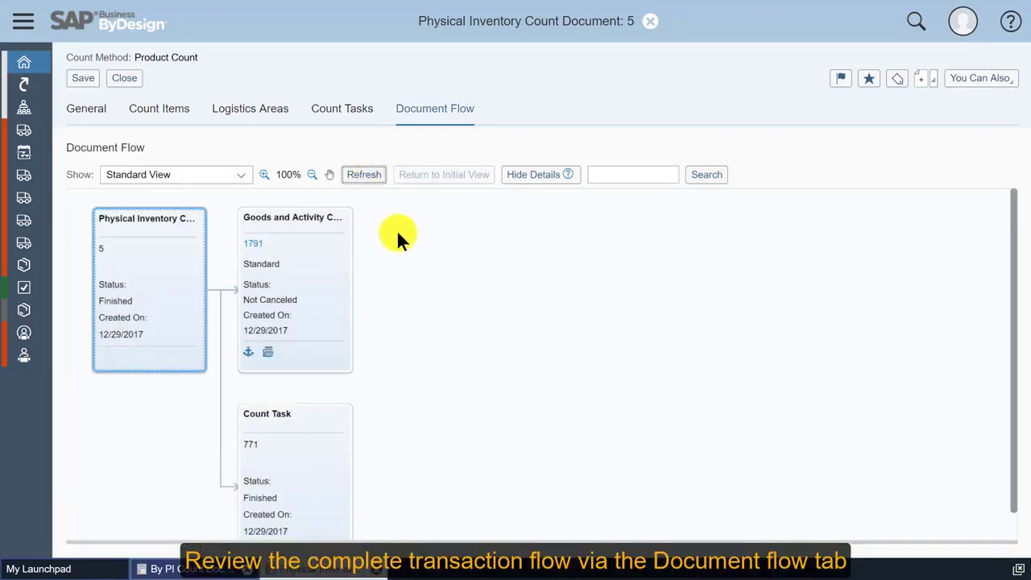
left_click(268, 354)
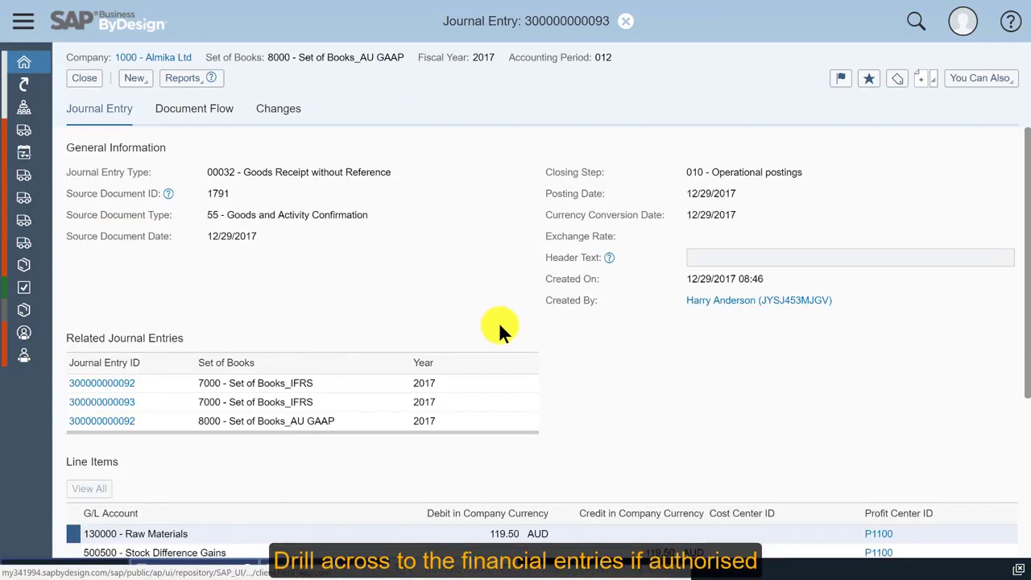
scroll(573, 354, "down", 2)
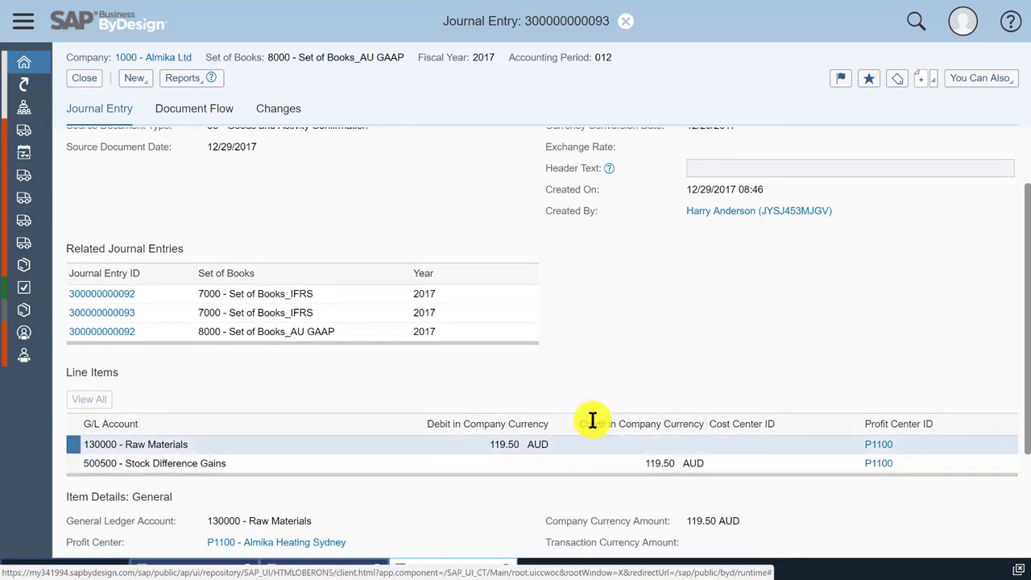
scroll(609, 371, "up", 2)
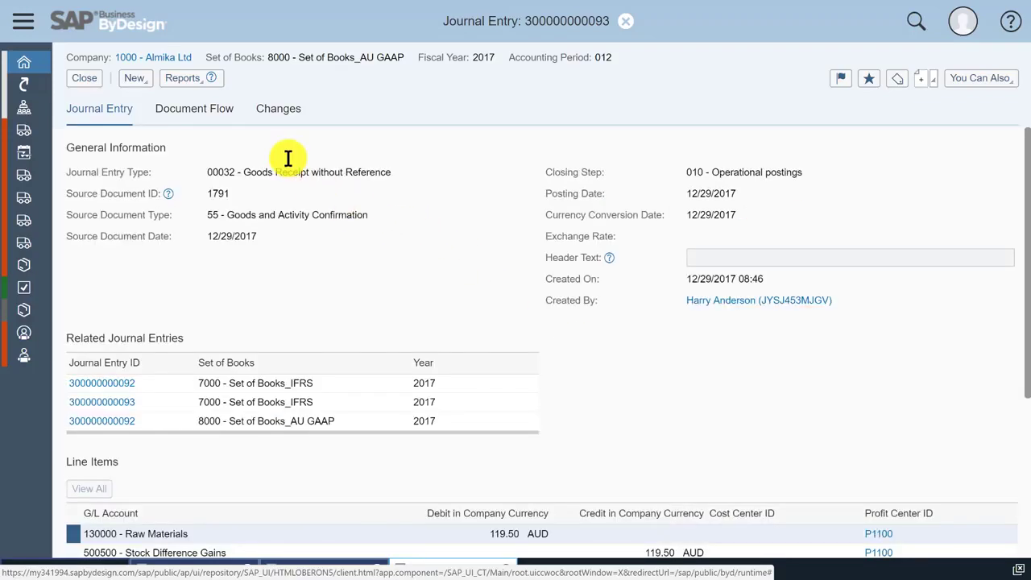
left_click(93, 84)
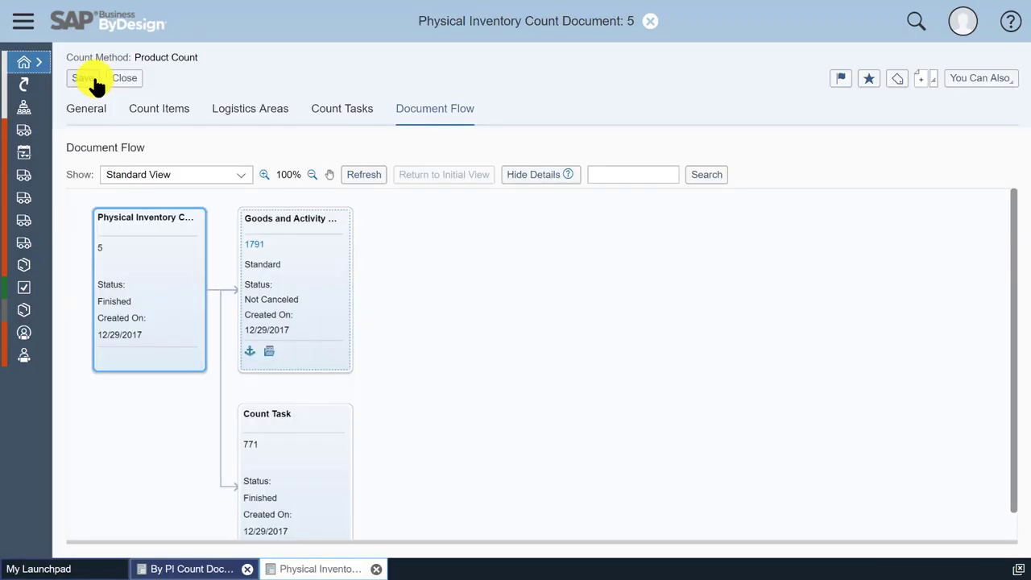
Step: Review the count items of PI count document 5, save and close the document, and refresh the count document list
left_click(157, 108)
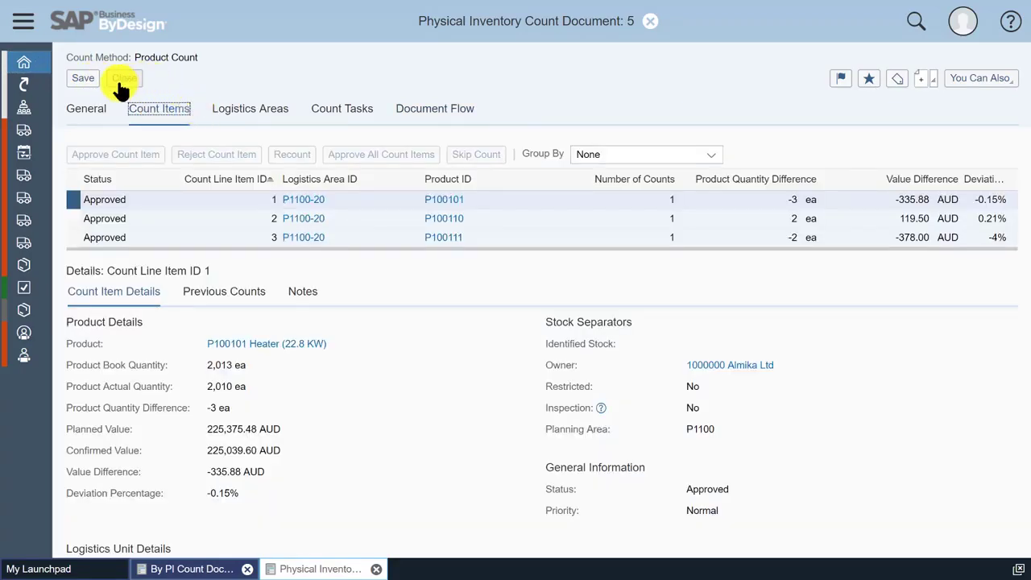
left_click(85, 81)
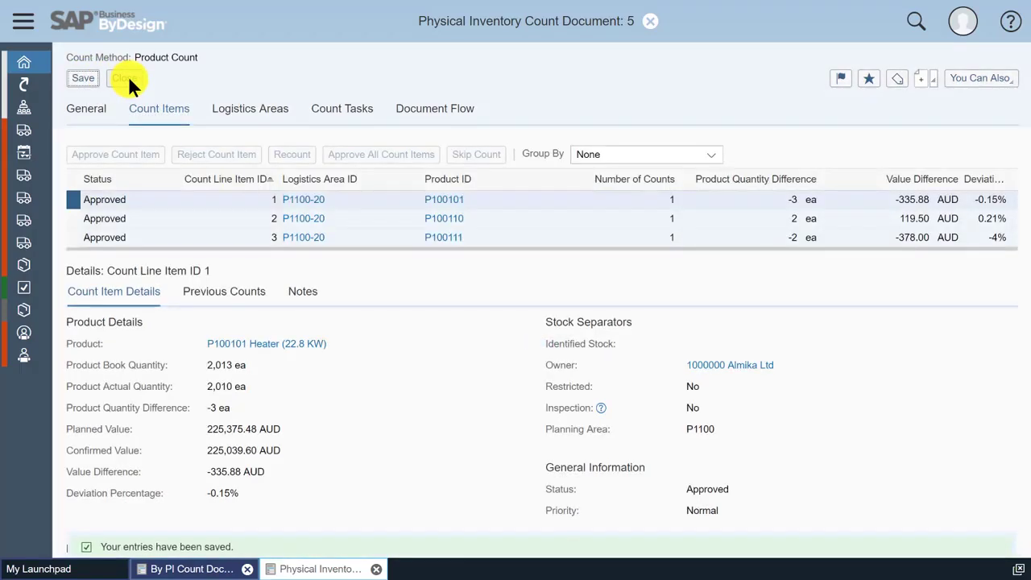
left_click(127, 78)
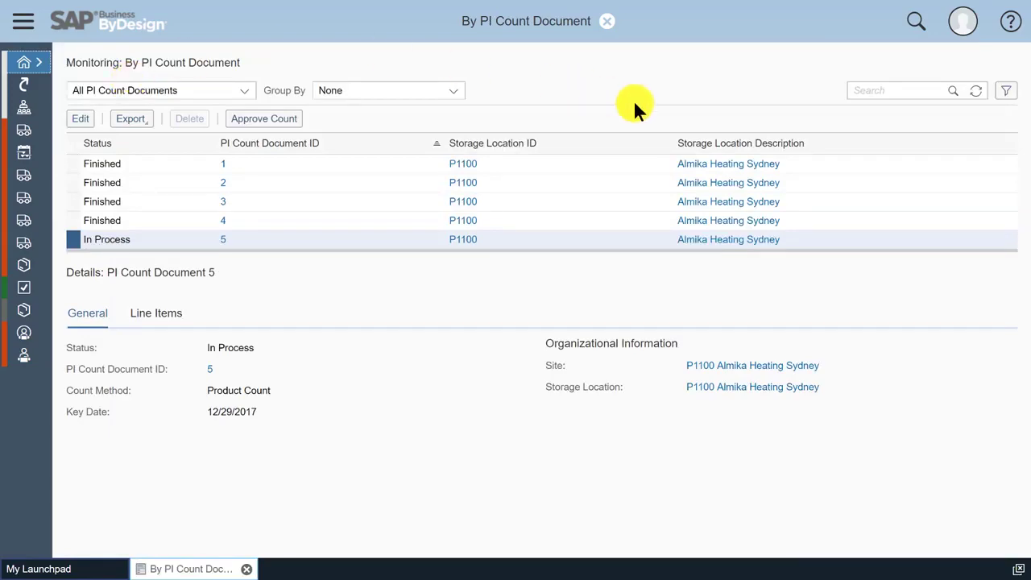
left_click(974, 90)
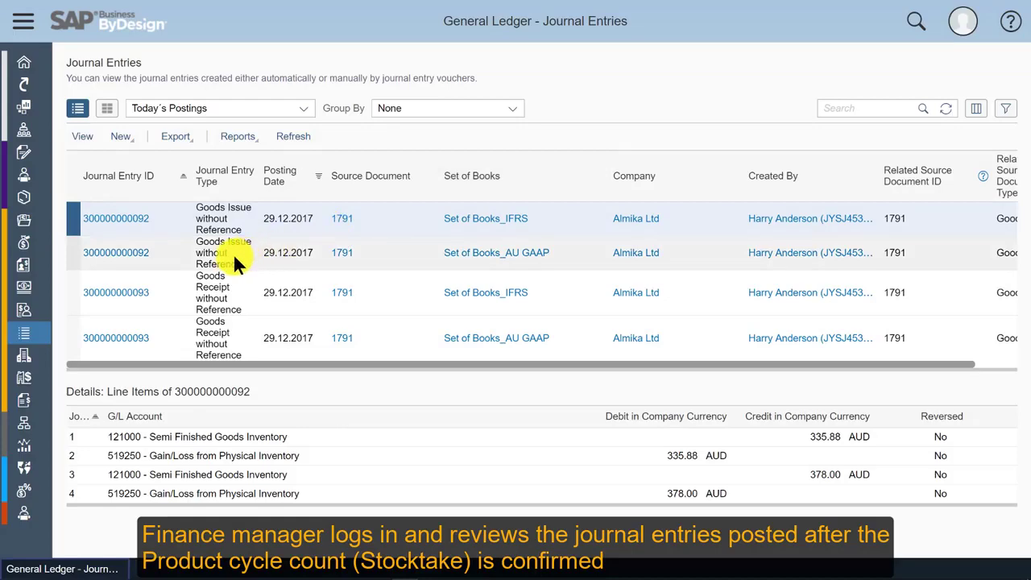
Step: Review the line items of the AU GAAP goods issue and goods receipt journal entries in the general ledger and open the goods receipt entry
left_click(68, 252)
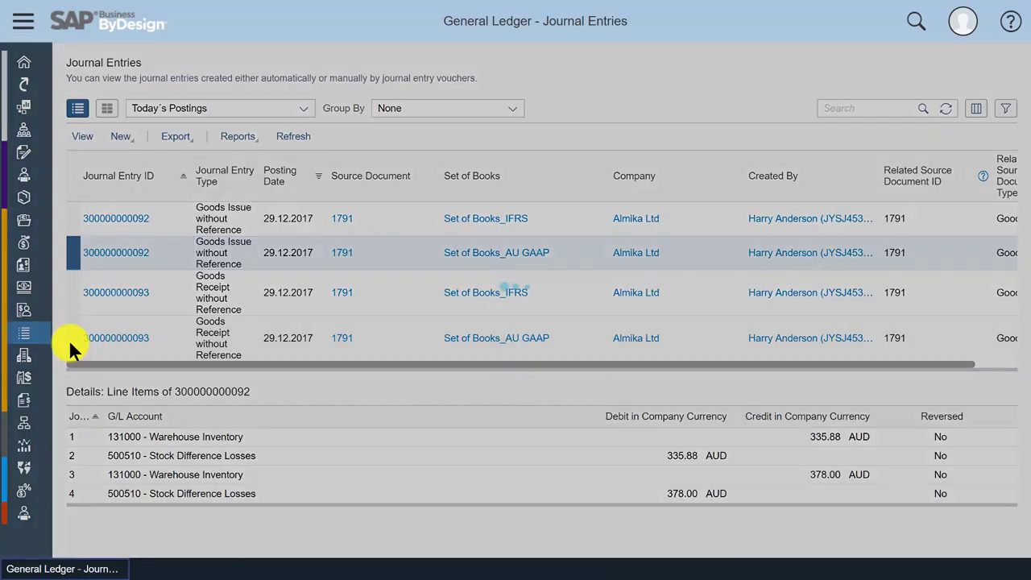
left_click(71, 347)
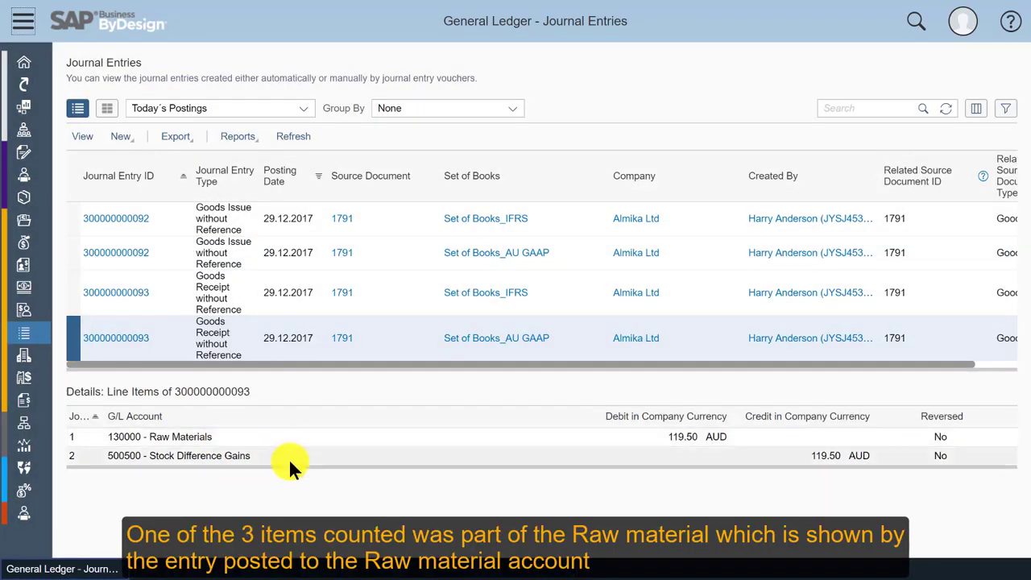
left_click(121, 338)
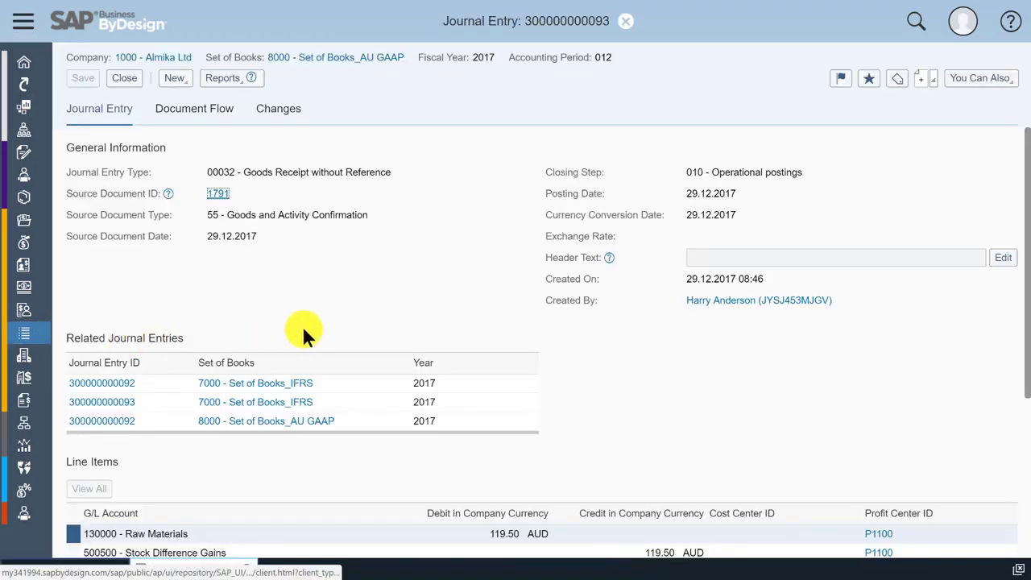
Step: Trace the journal entry's document flow by viewing goods and activity confirmation 1791 and physical inventory count document 5, closing each when done
left_click(200, 116)
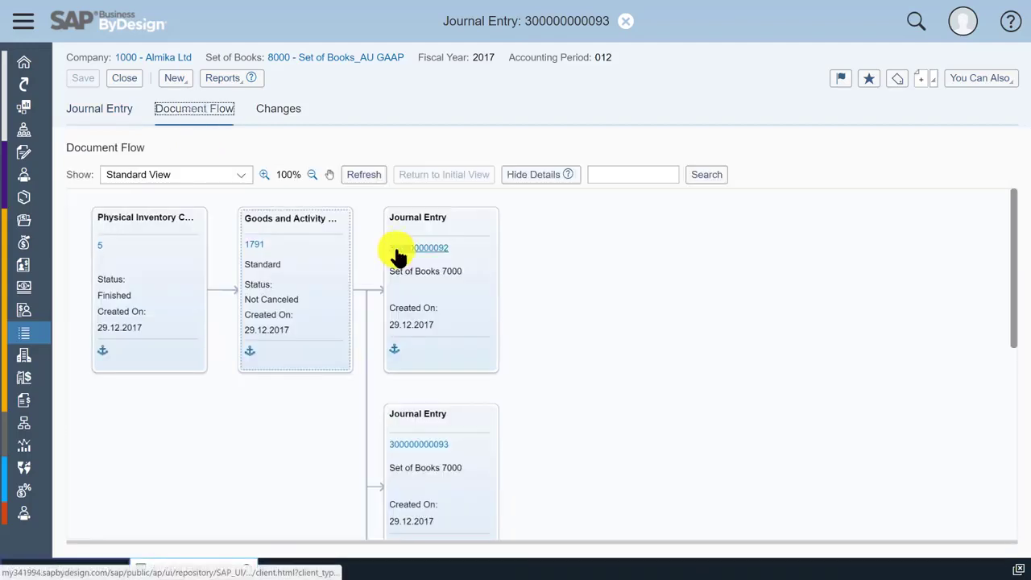
left_click(253, 245)
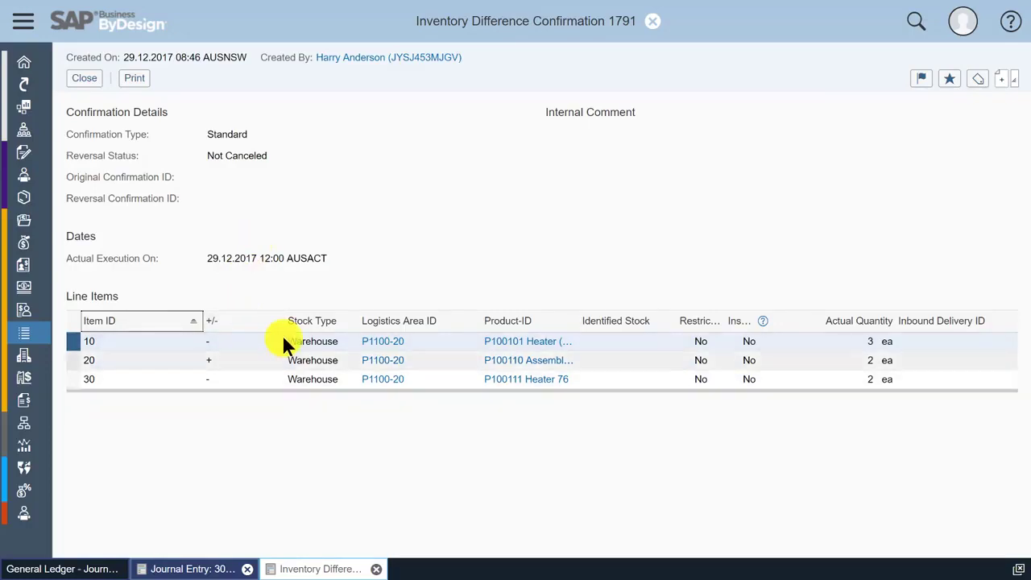
left_click(89, 80)
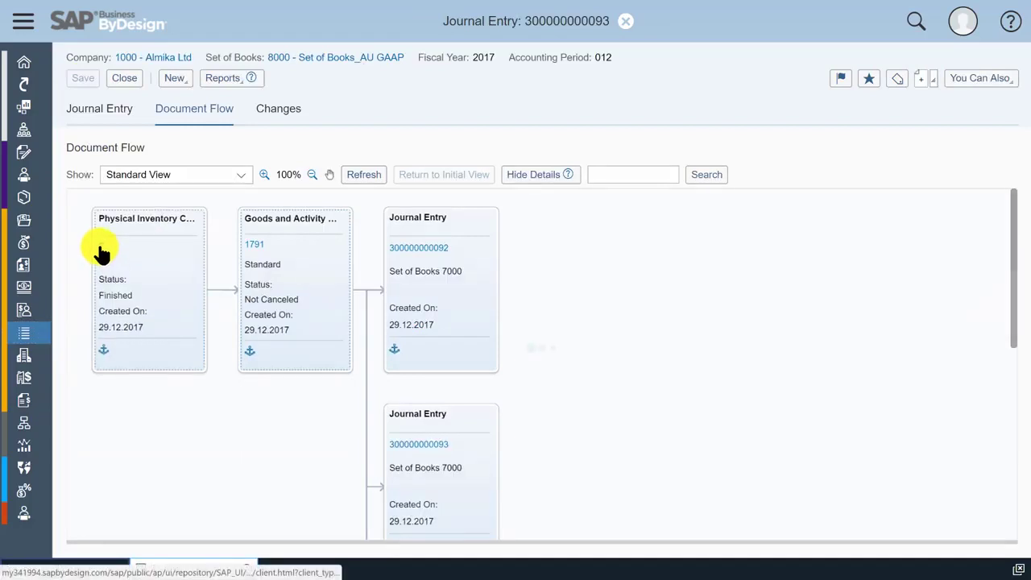
left_click(101, 252)
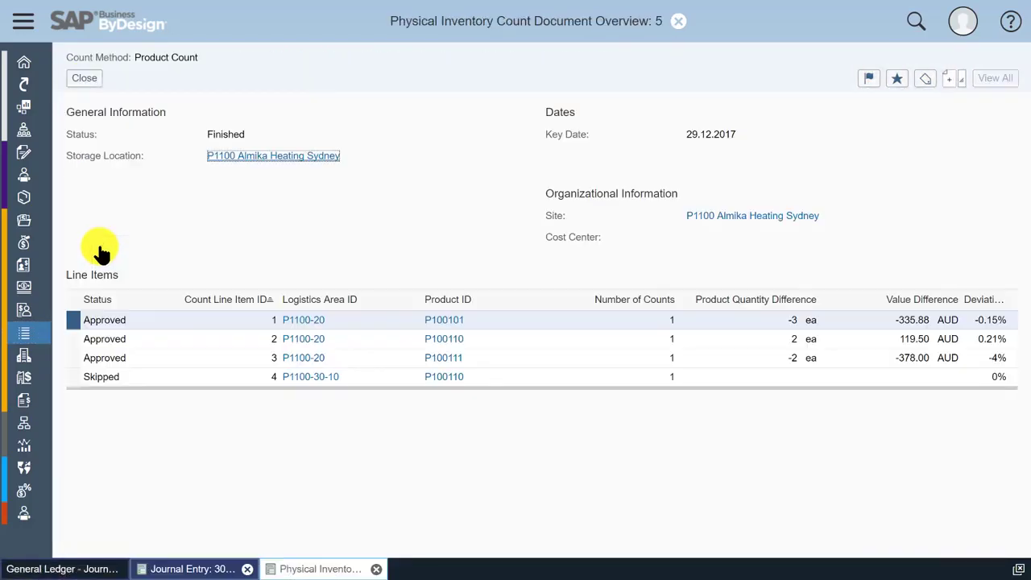
left_click(81, 79)
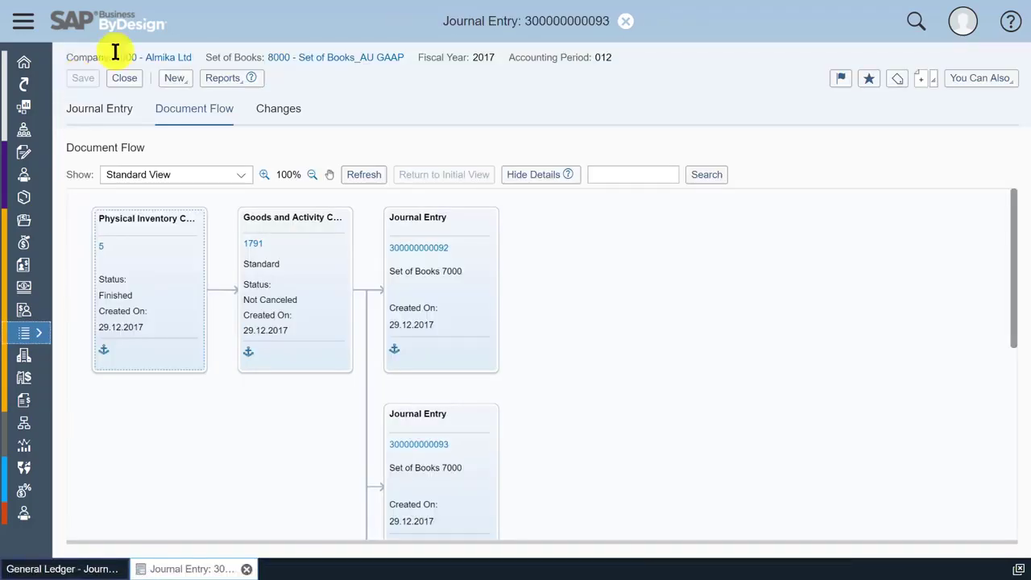